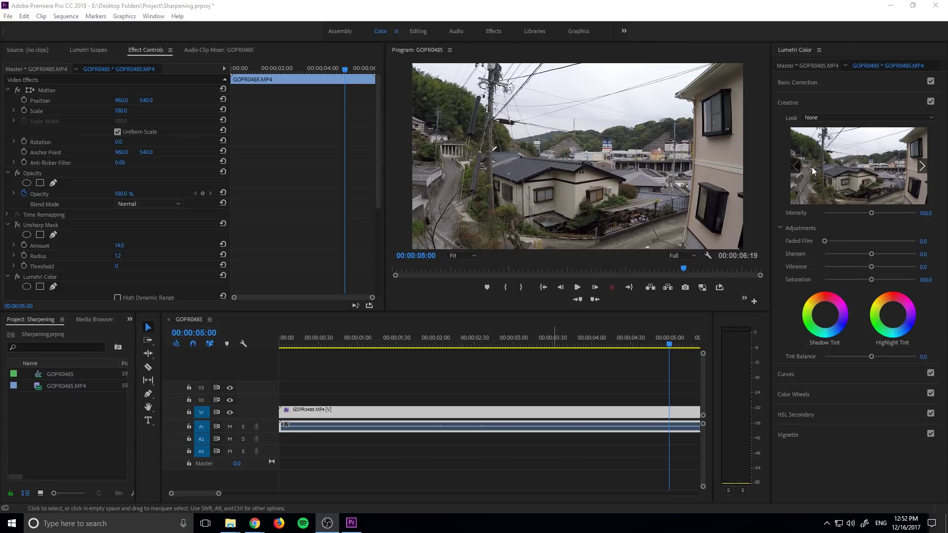
# - Bring the Lumetri Color panel into focus from the Window menu
pyautogui.click(150, 16)
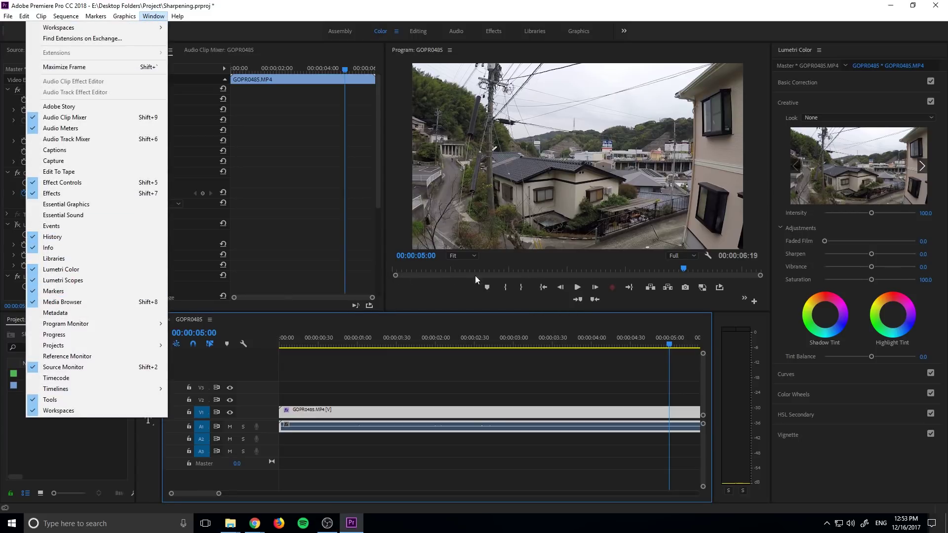
pyautogui.click(826, 455)
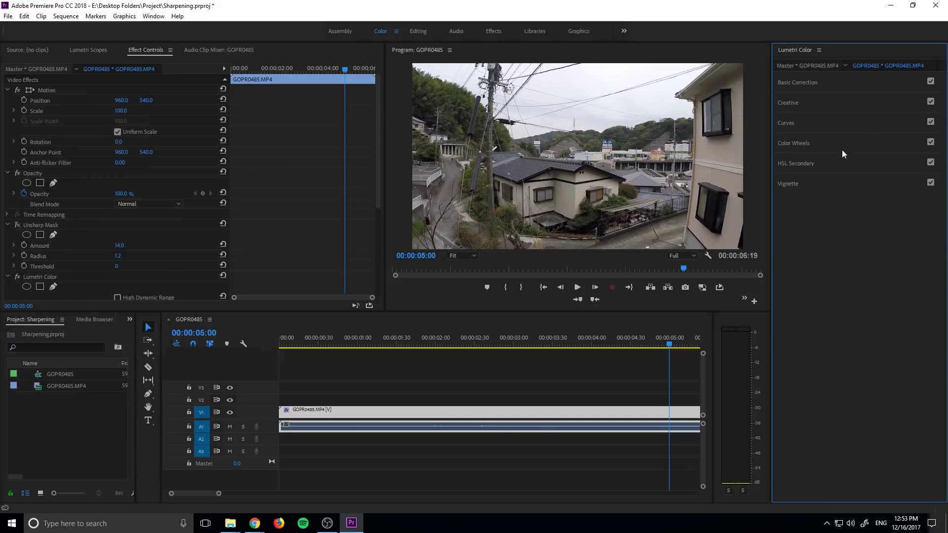
# - Alternate between Basic Correction and Creative sections, then open Basic Correction's Input LUT list
pyautogui.click(821, 83)
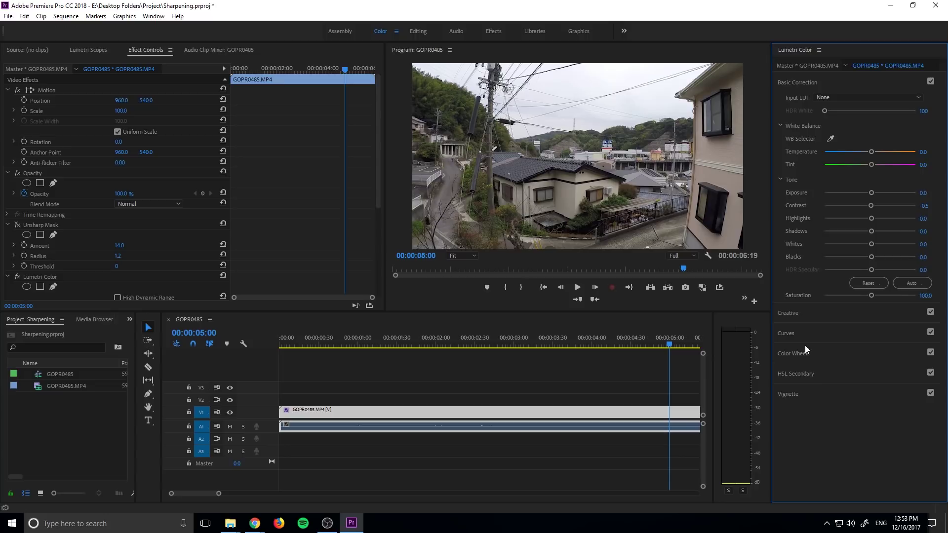
pyautogui.click(800, 312)
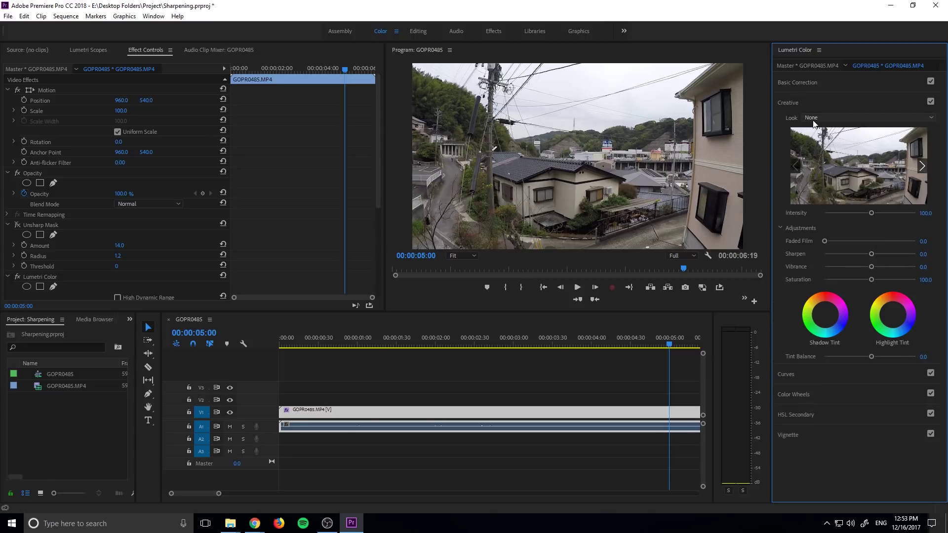
pyautogui.click(800, 82)
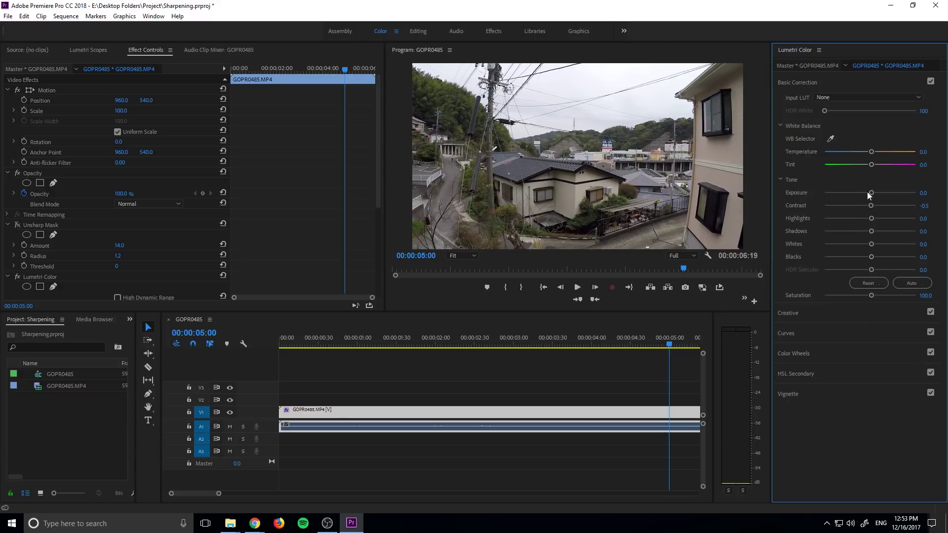
pyautogui.click(790, 312)
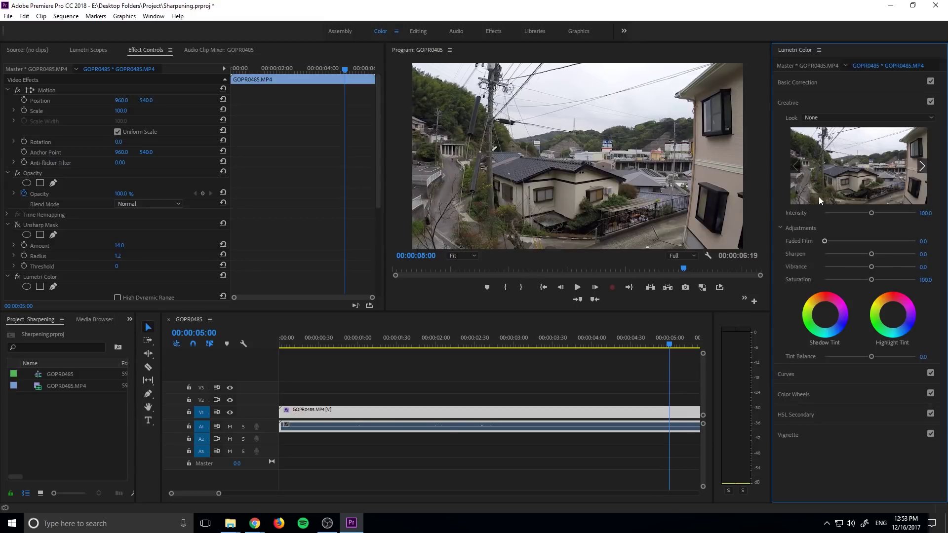
pyautogui.click(815, 101)
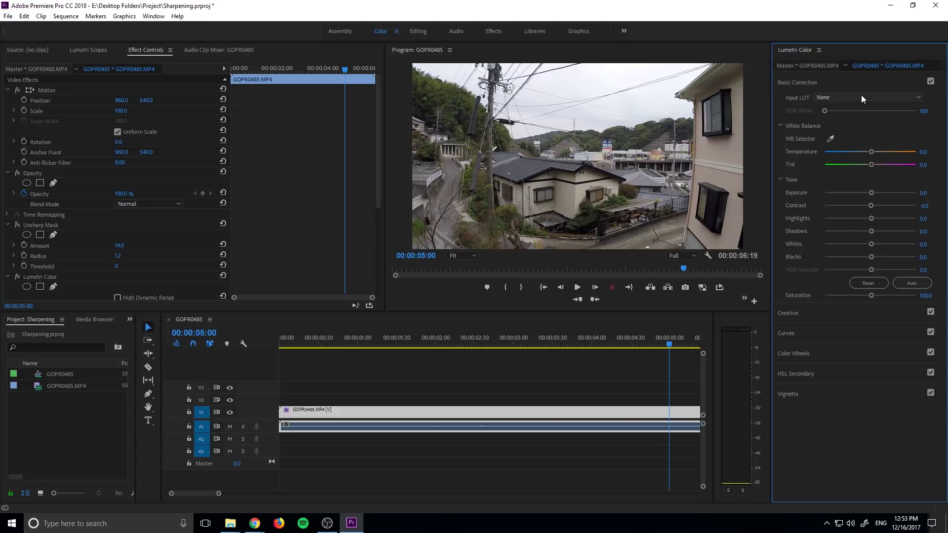
pyautogui.click(836, 314)
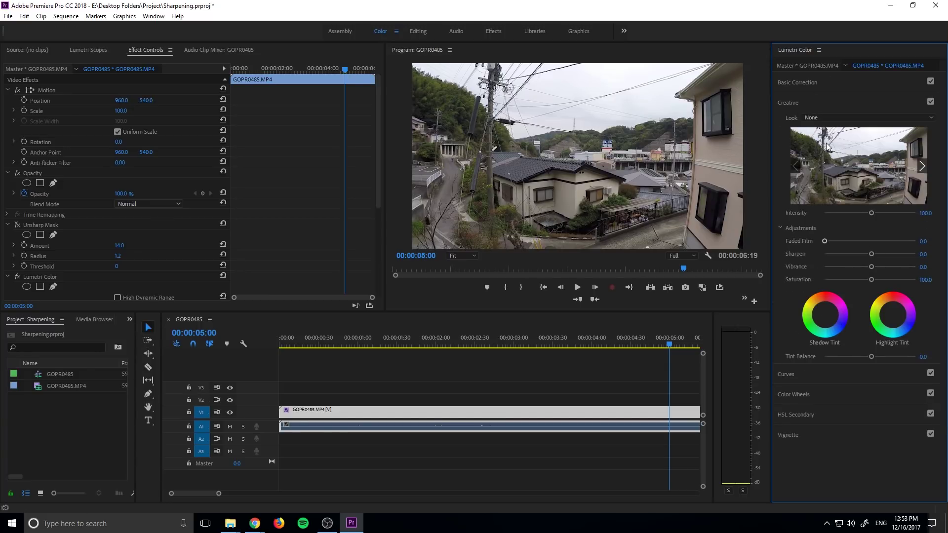
pyautogui.click(817, 85)
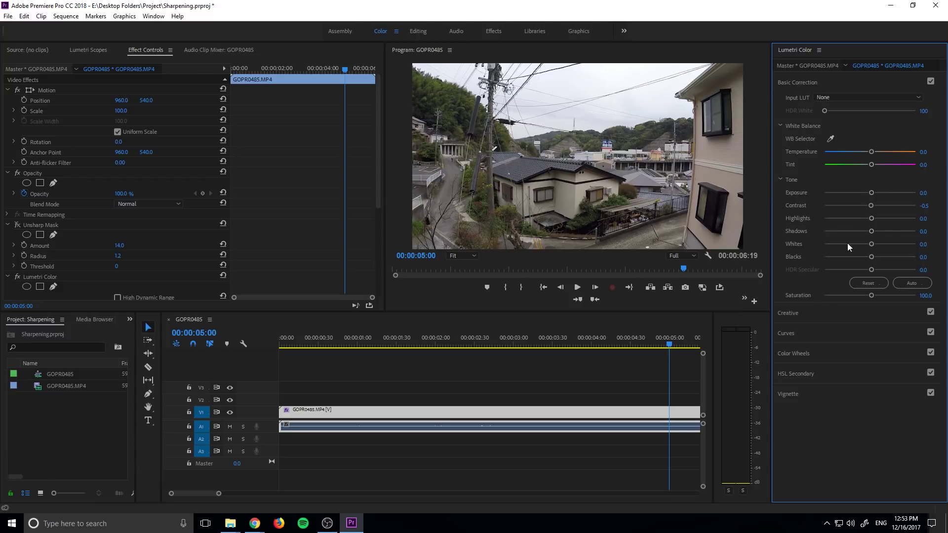
pyautogui.click(816, 309)
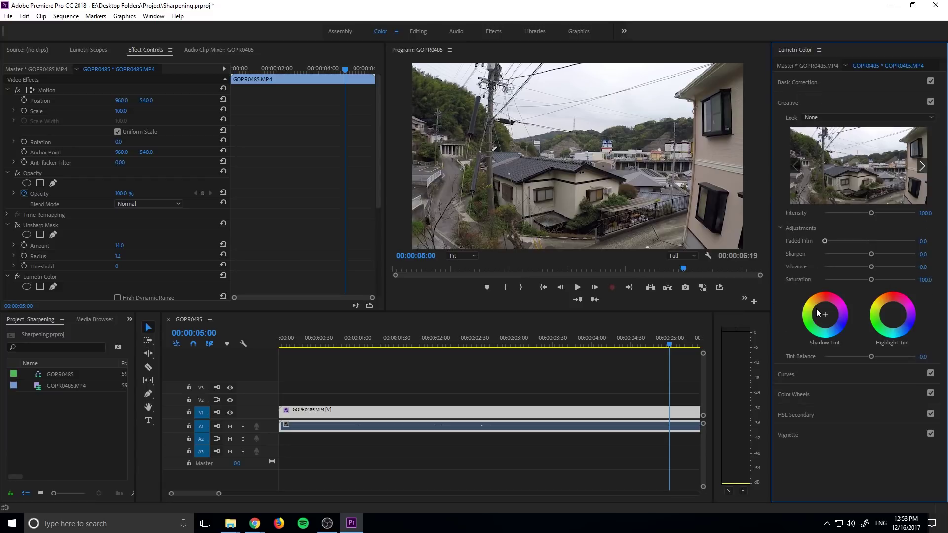
pyautogui.click(850, 83)
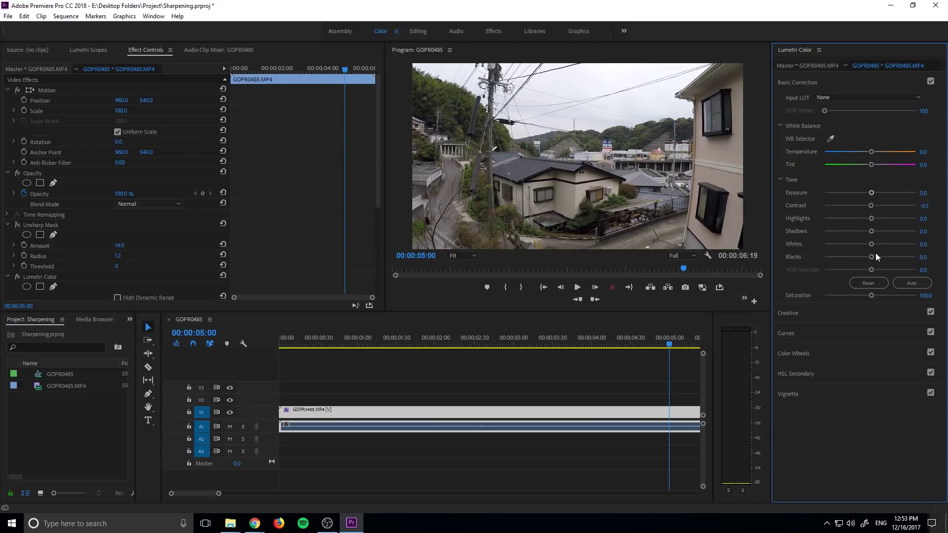
pyautogui.click(827, 315)
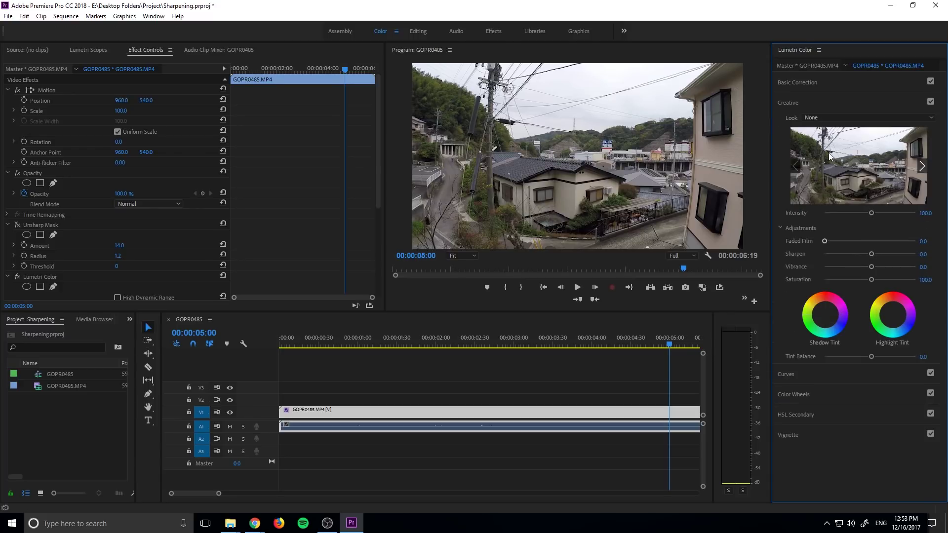
pyautogui.click(827, 80)
pyautogui.click(836, 98)
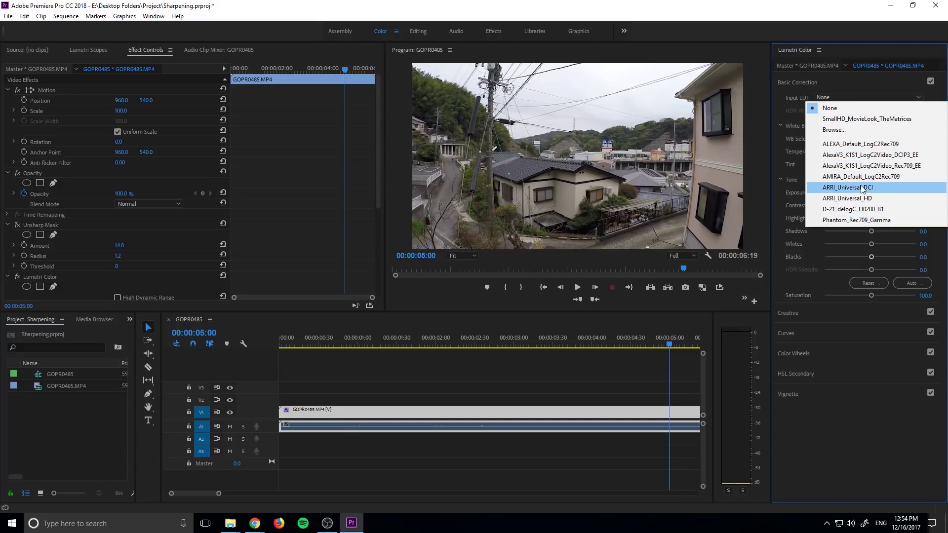
# - Apply the ARRI_Universal_DCI input LUT, with Contrast -30.0 and Shadows 25.4
pyautogui.click(862, 188)
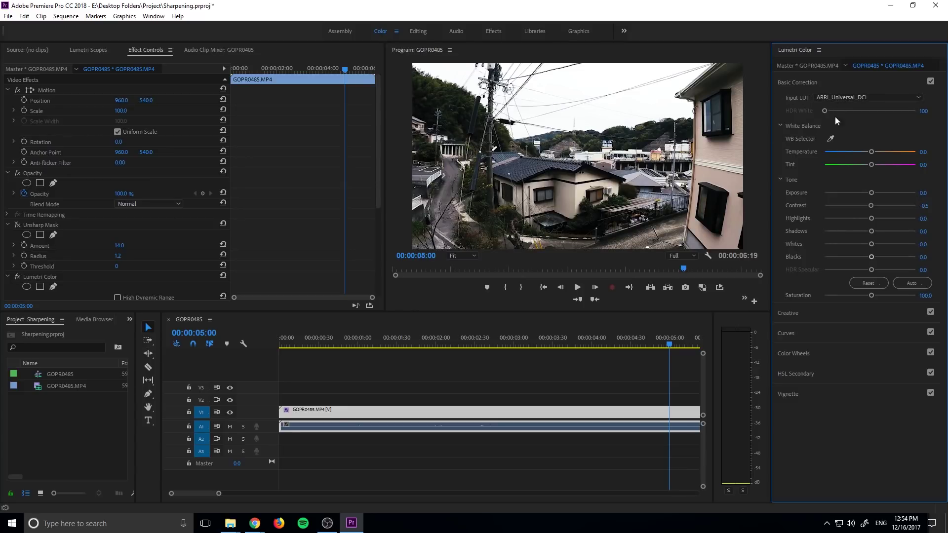
pyautogui.moveTo(872, 207); pyautogui.dragTo(879, 232)
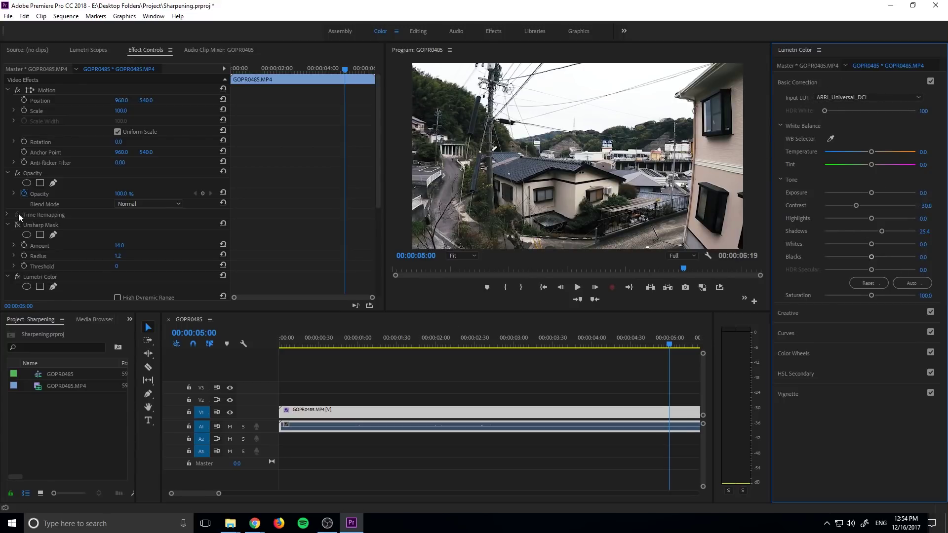
# - Bypass and restore the Lumetri grade to compare, then browse Creative Looks, leaving Look at None
pyautogui.click(18, 277)
pyautogui.click(17, 278)
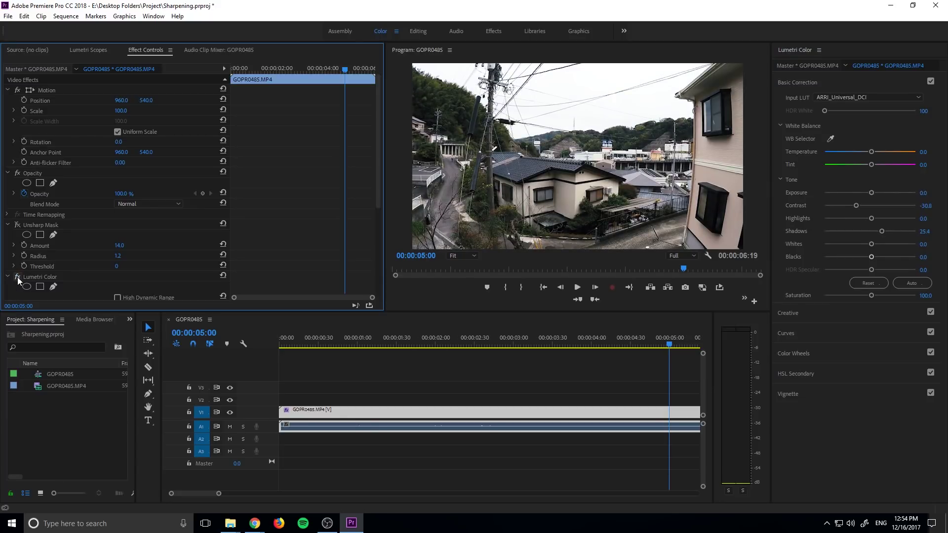
pyautogui.click(807, 312)
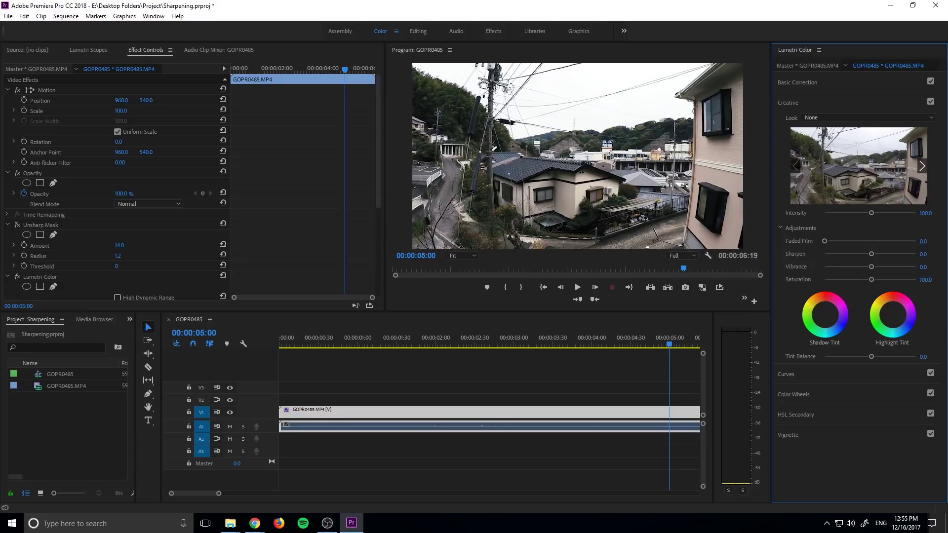
pyautogui.click(819, 117)
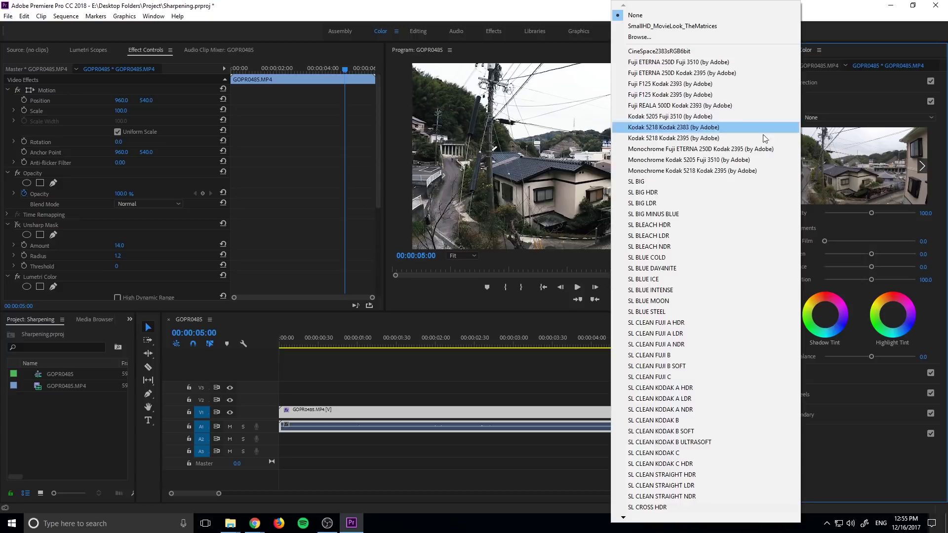
pyautogui.moveTo(646, 521)
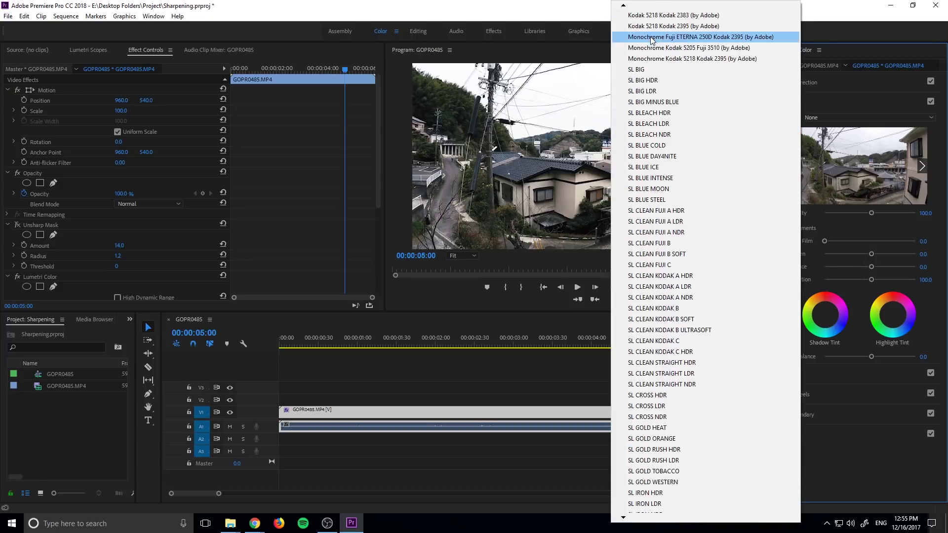
pyautogui.press('Escape')
pyautogui.hotkey('alt', 'Tab')
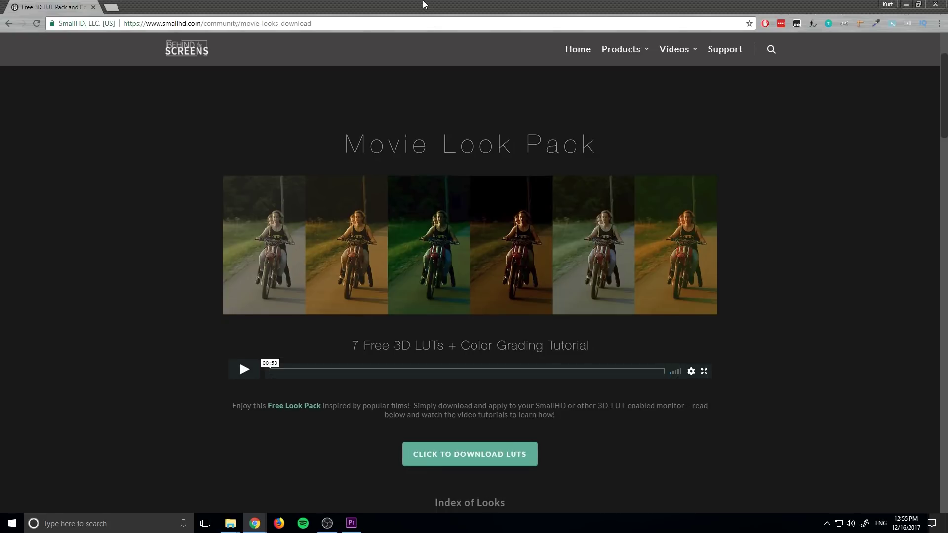
pyautogui.moveTo(427, 6); pyautogui.dragTo(867, 127)
# - Back in Premiere Pro, apply the SL BLUE COLD creative look with Intensity 149.2
pyautogui.click(867, 111)
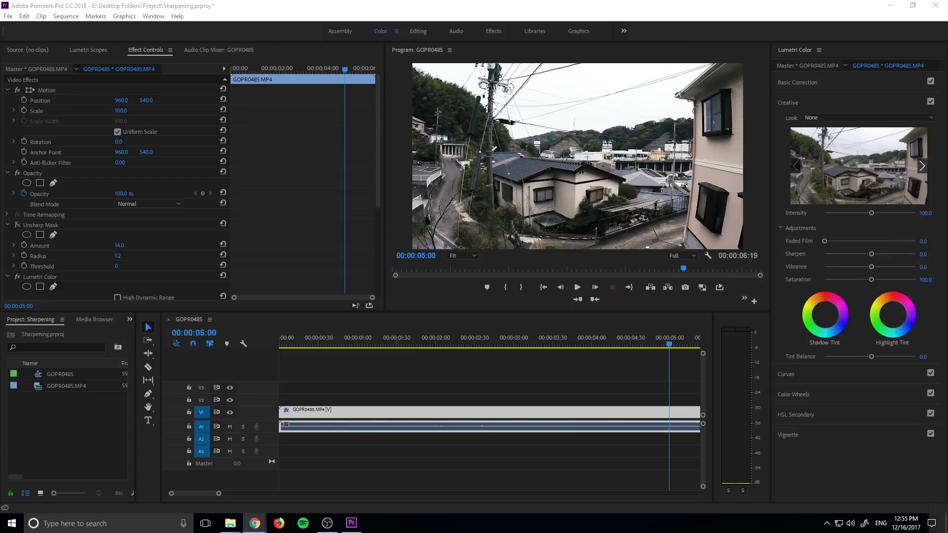
pyautogui.click(861, 114)
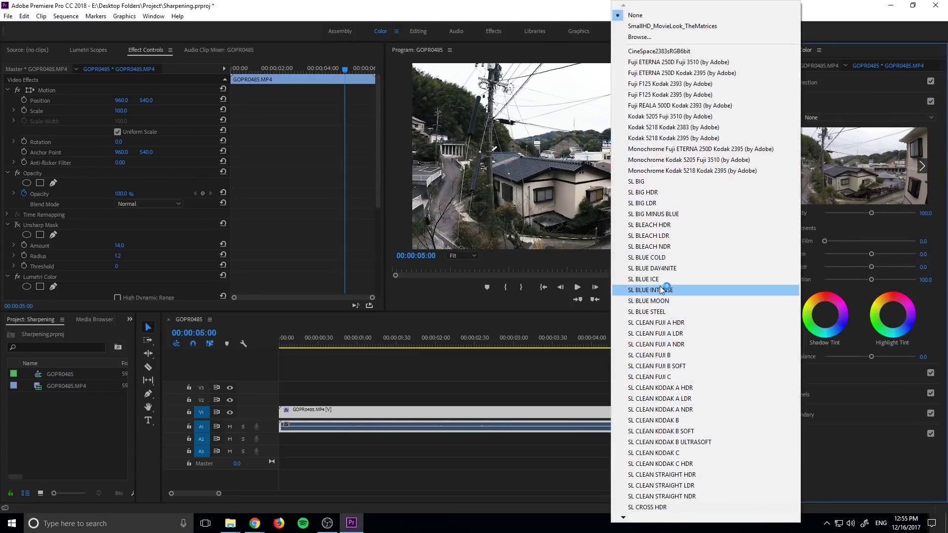
pyautogui.click(656, 257)
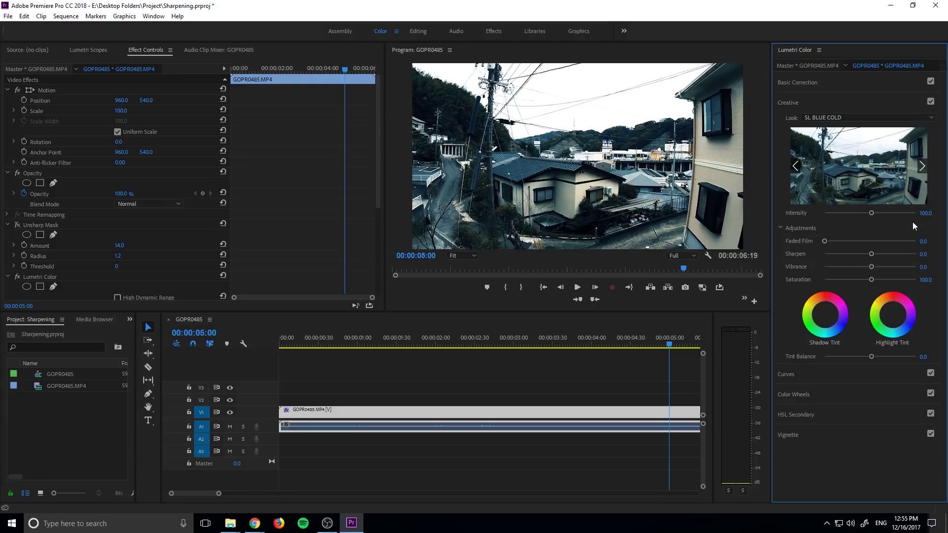
pyautogui.moveTo(871, 213); pyautogui.dragTo(891, 211)
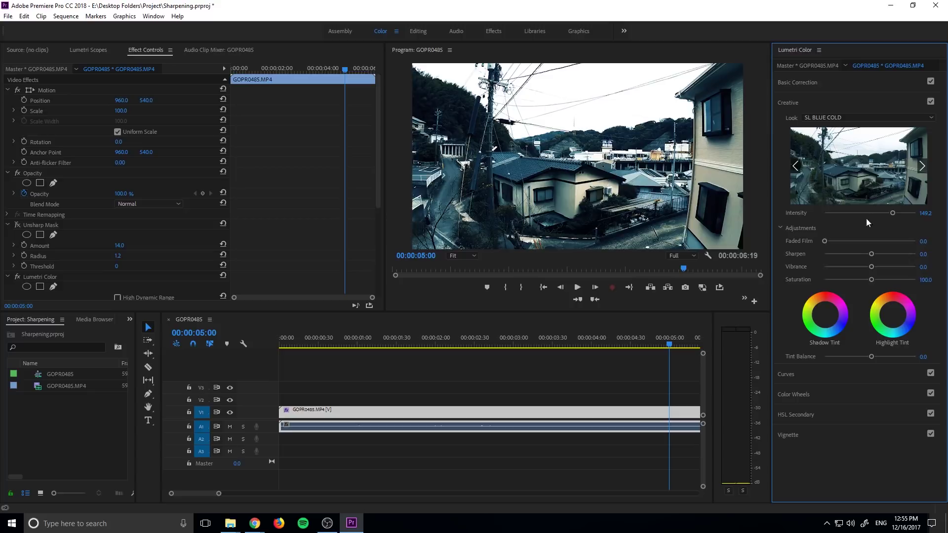
# - Scrub and play the timeline around 00:00:04:41 to preview the SL BLUE COLD grade
pyautogui.moveTo(601, 345); pyautogui.dragTo(385, 345)
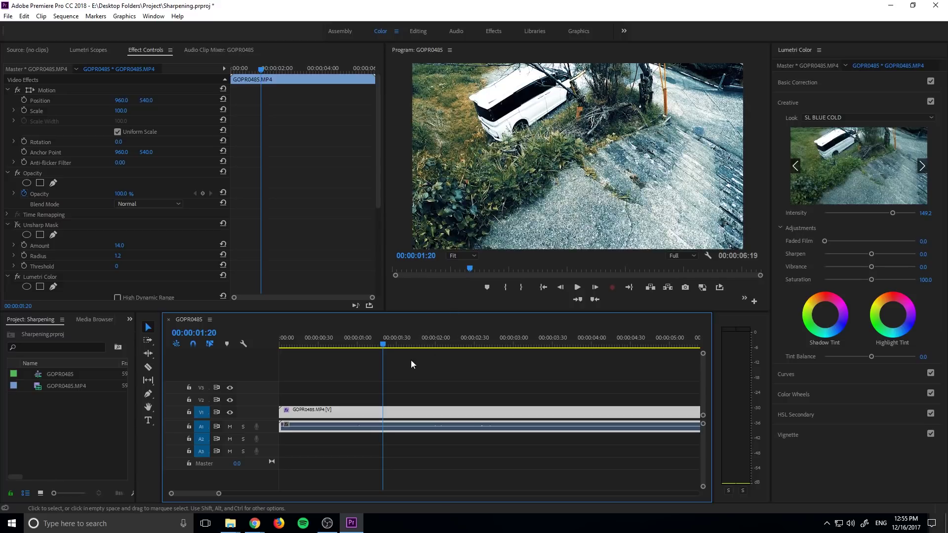
pyautogui.click(394, 338)
pyautogui.moveTo(396, 339); pyautogui.dragTo(514, 343)
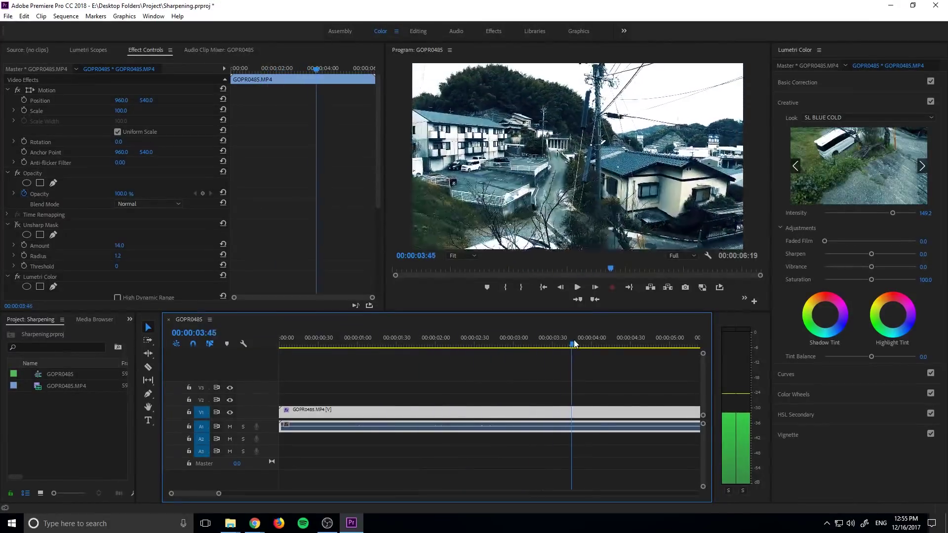
pyautogui.press('space')
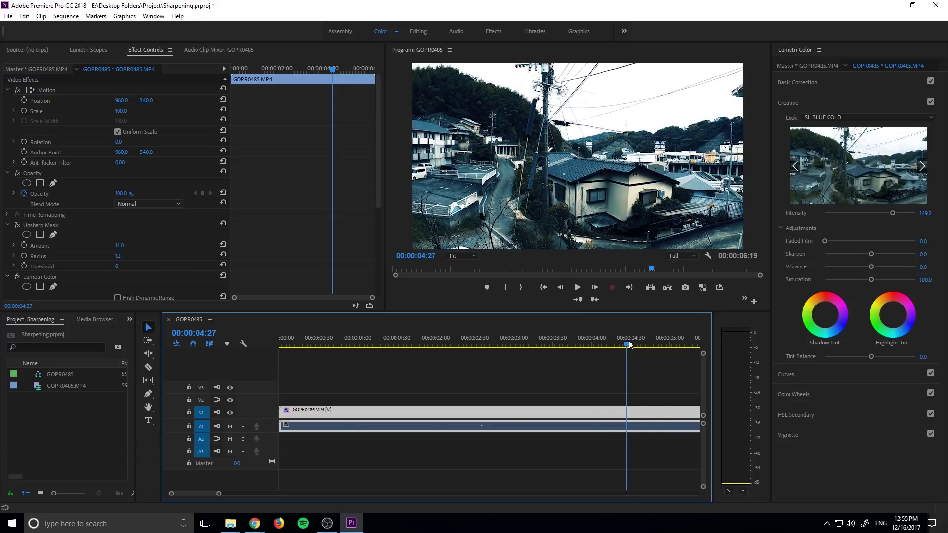
pyautogui.moveTo(630, 344)
pyautogui.mouseDown()
pyautogui.moveTo(672, 346)
pyautogui.moveTo(641, 349)
pyautogui.mouseUp()
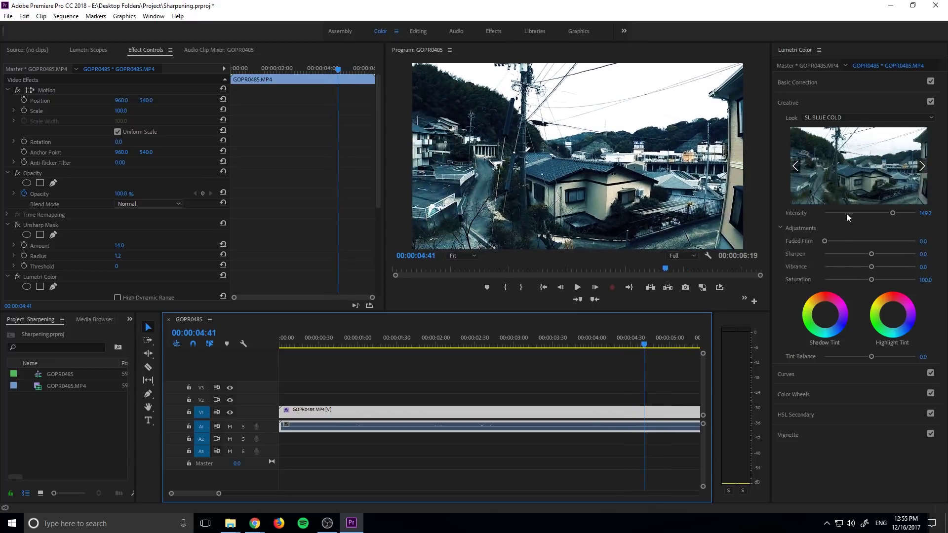
# - Glance at the Look presets and Basic Correction settings, then return to Creative
pyautogui.click(840, 117)
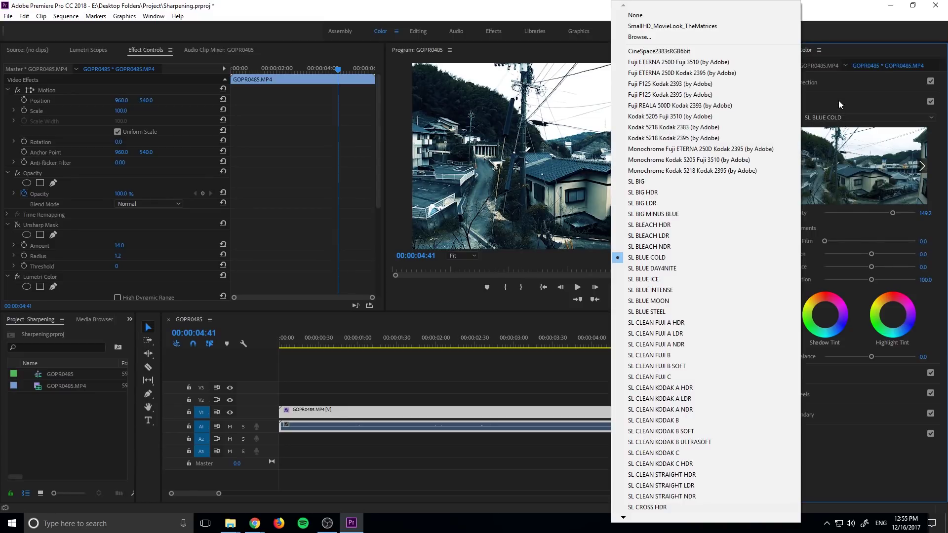
pyautogui.click(825, 81)
pyautogui.click(824, 81)
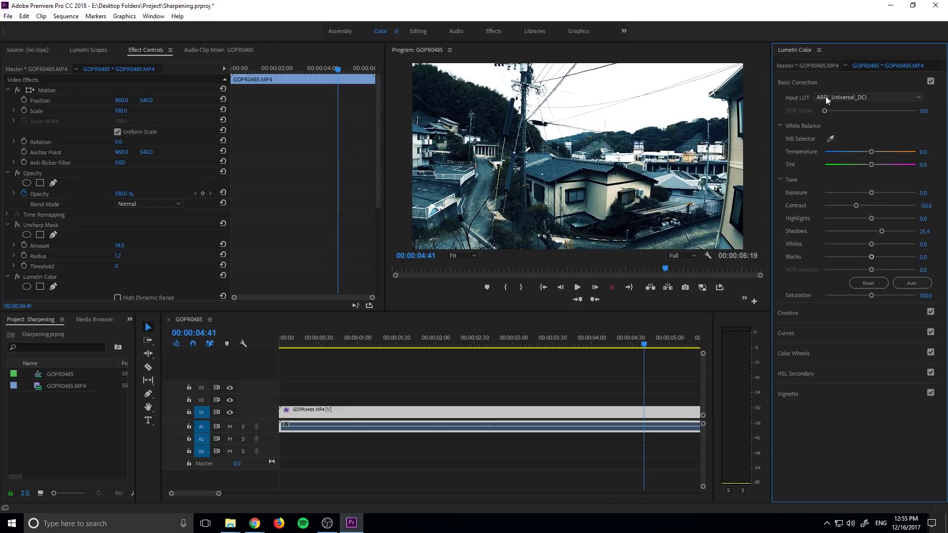
pyautogui.click(793, 312)
# - Load SmallHD_MovieLook_TheMatrices.cube from Downloads > smallhd_movielooks as the Creative Look
pyautogui.click(849, 117)
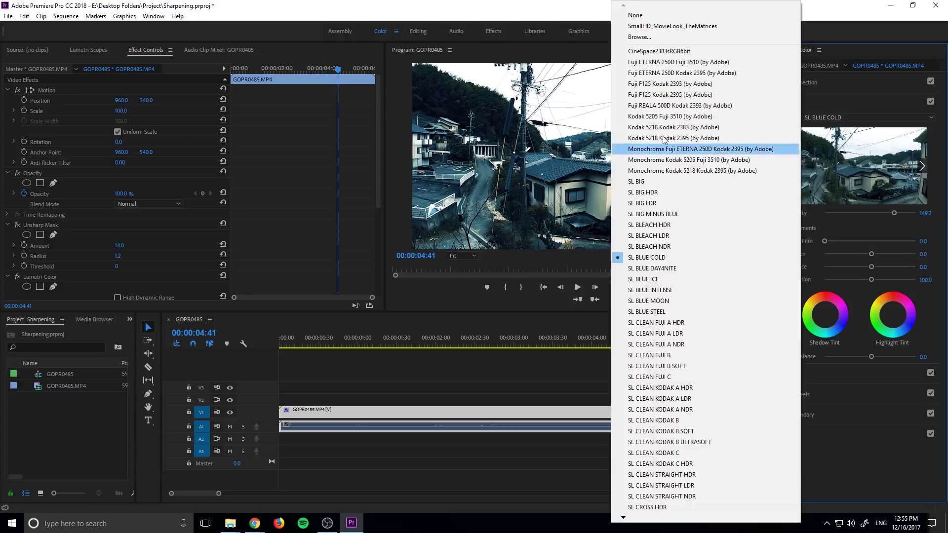
pyautogui.click(648, 40)
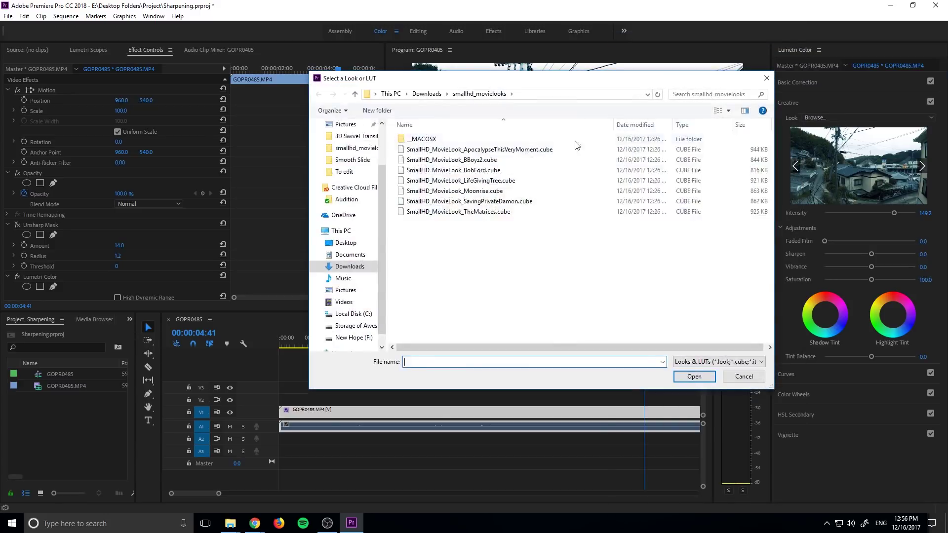
pyautogui.click(350, 266)
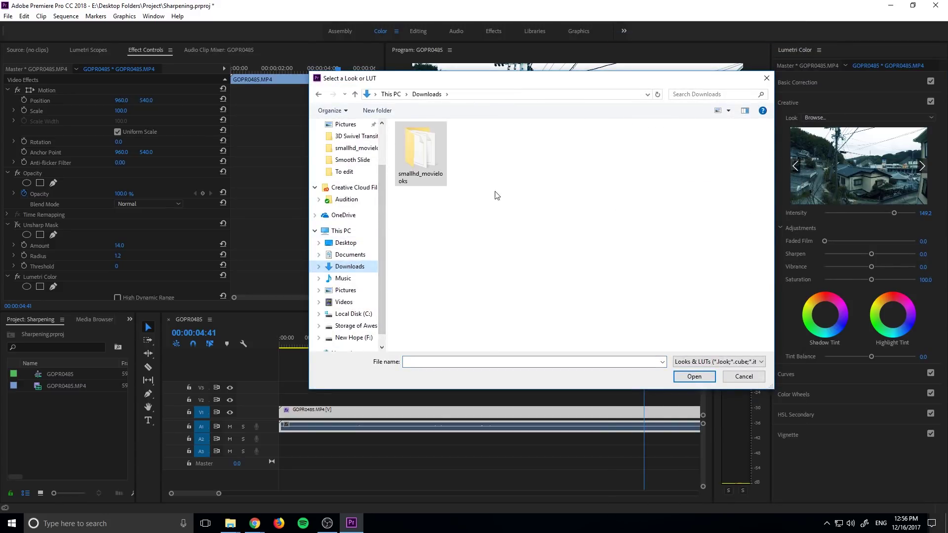
pyautogui.doubleClick(432, 154)
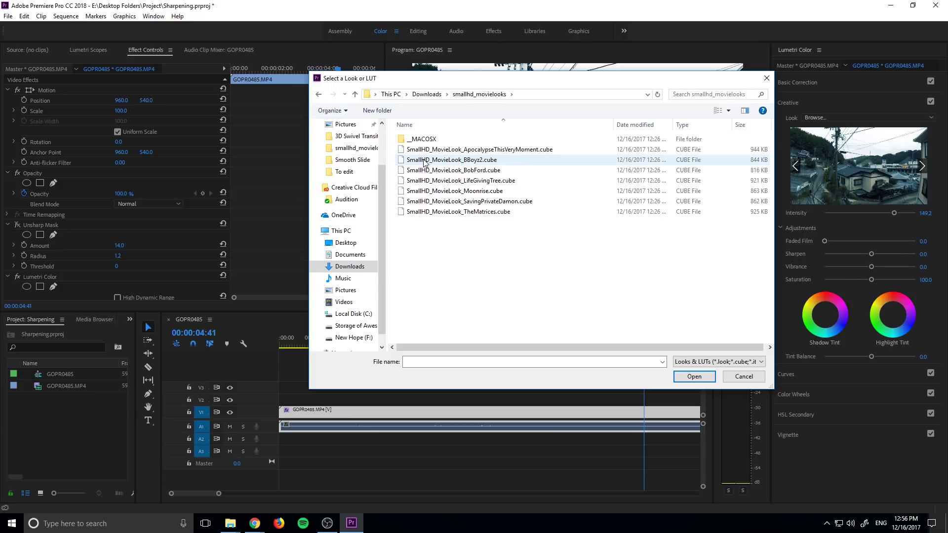
pyautogui.click(476, 202)
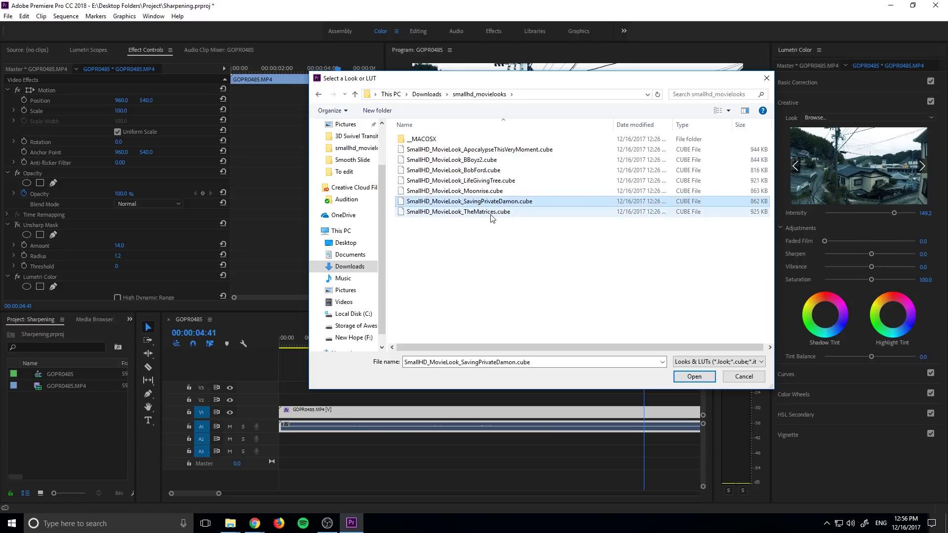
pyautogui.click(492, 212)
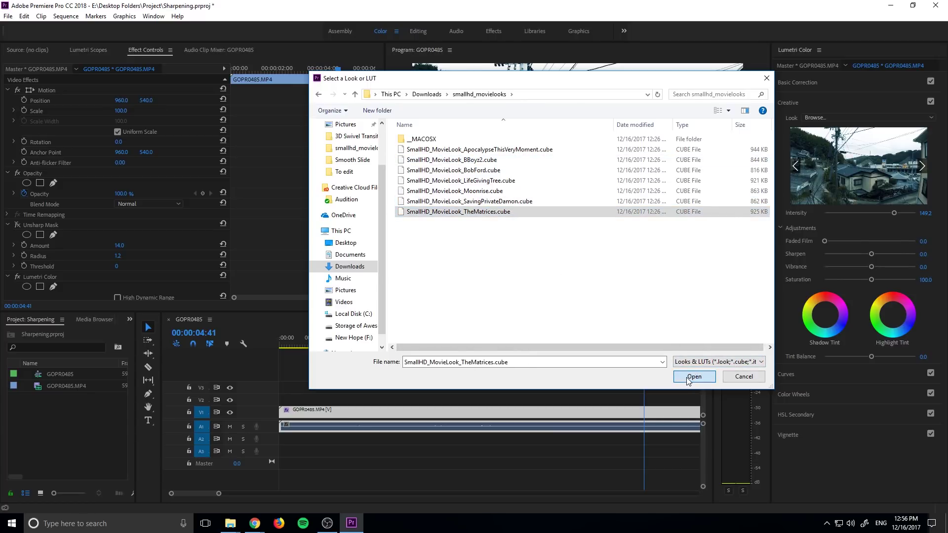
pyautogui.click(691, 377)
# - Lower TheMatrices look Intensity to 55.1, judging the grade around 00:00:03:08
pyautogui.click(620, 346)
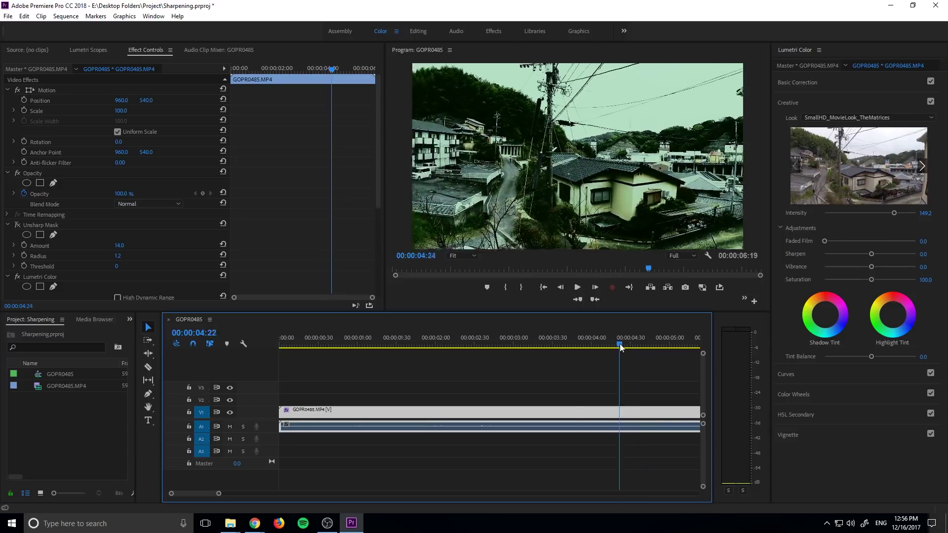
pyautogui.moveTo(621, 346); pyautogui.dragTo(523, 344)
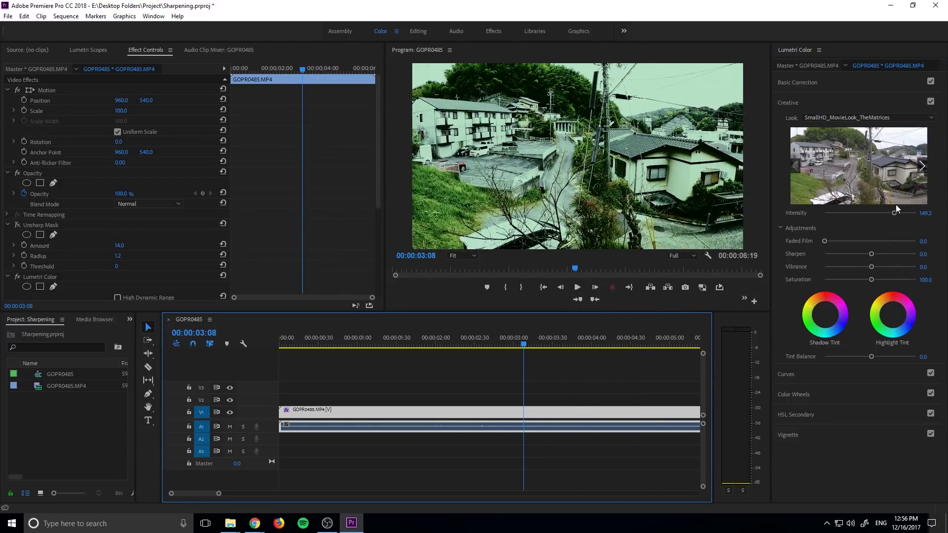
pyautogui.moveTo(893, 214); pyautogui.dragTo(826, 242)
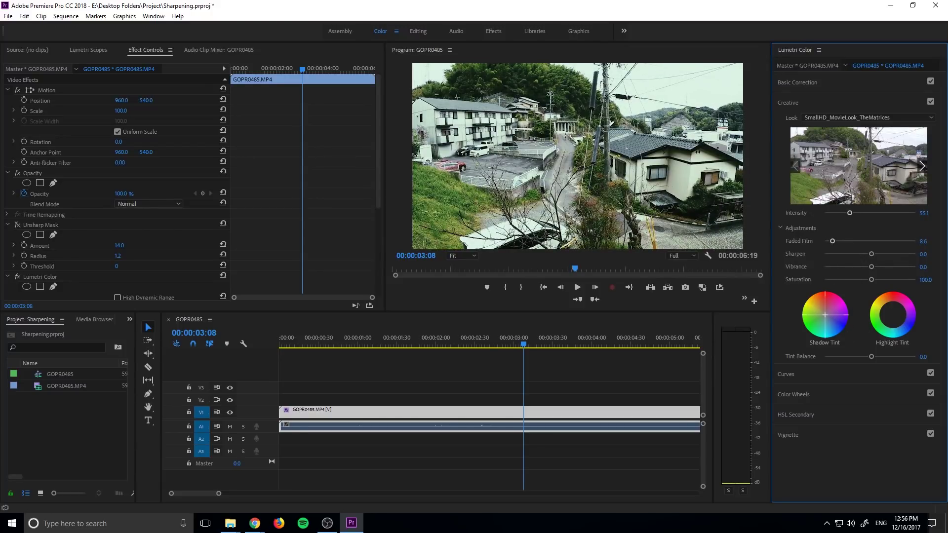
# - Try a green Shadow Tint, reset it to neutral, and compare frames near 00:00:02:55
pyautogui.moveTo(825, 315)
pyautogui.mouseDown()
pyautogui.moveTo(811, 324)
pyautogui.moveTo(834, 310)
pyautogui.mouseUp()
pyautogui.doubleClick(834, 310)
pyautogui.moveTo(536, 340); pyautogui.dragTo(507, 346)
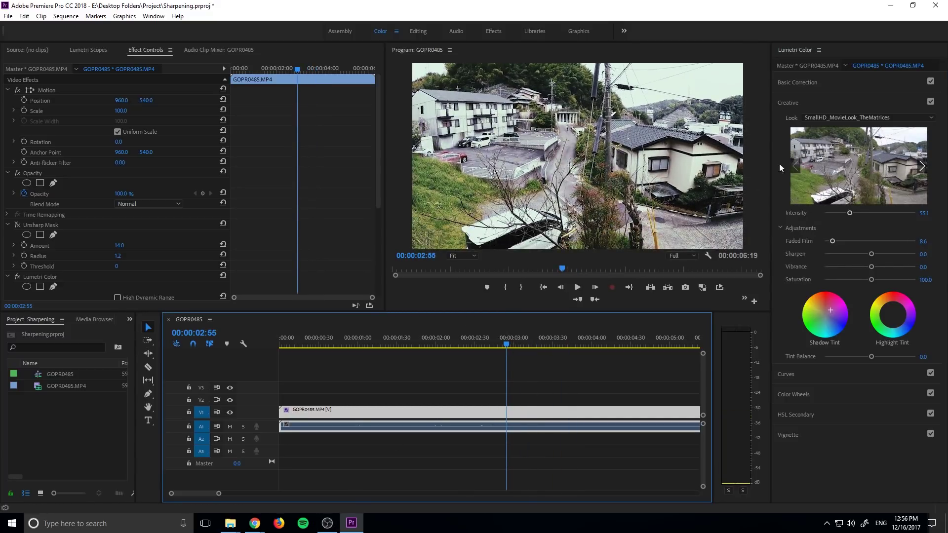
pyautogui.moveTo(509, 343)
pyautogui.mouseDown()
pyautogui.moveTo(350, 345)
pyautogui.moveTo(503, 342)
pyautogui.mouseUp()
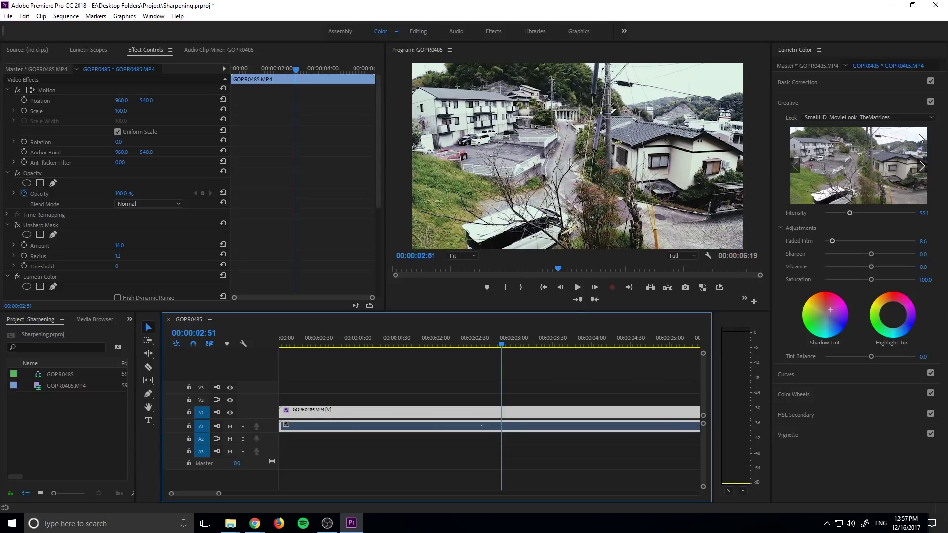
# - Load SmallHD_MovieLook_BBoyz2.cube as the Creative Look to try it
pyautogui.click(892, 120)
pyautogui.click(699, 35)
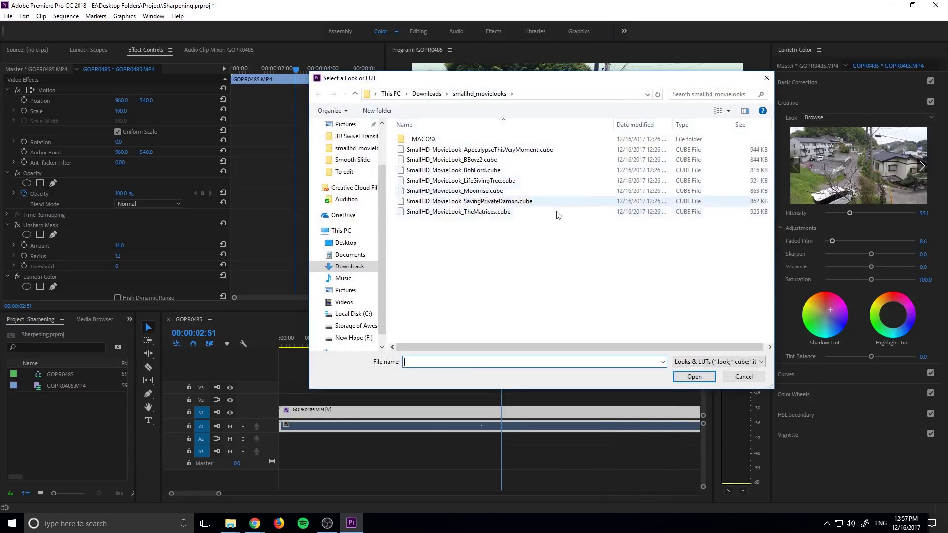
pyautogui.click(498, 160)
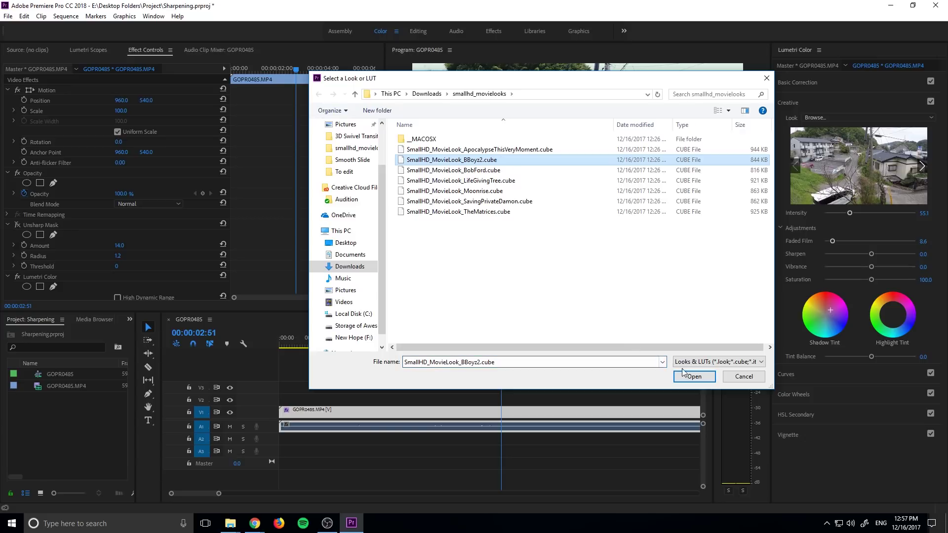
pyautogui.click(689, 378)
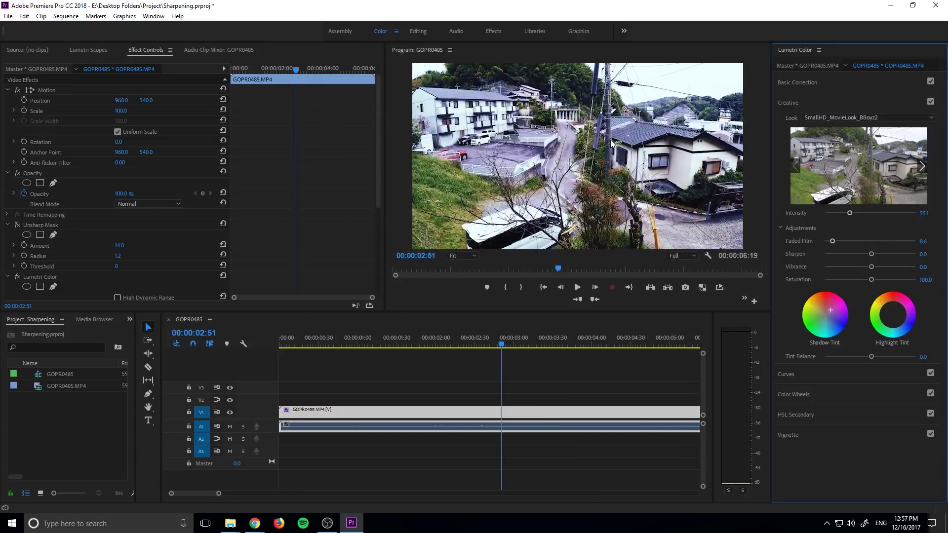
# - Replace it with SmallHD_MovieLook_SavingPrivateDamon.cube as the Creative Look
pyautogui.click(874, 118)
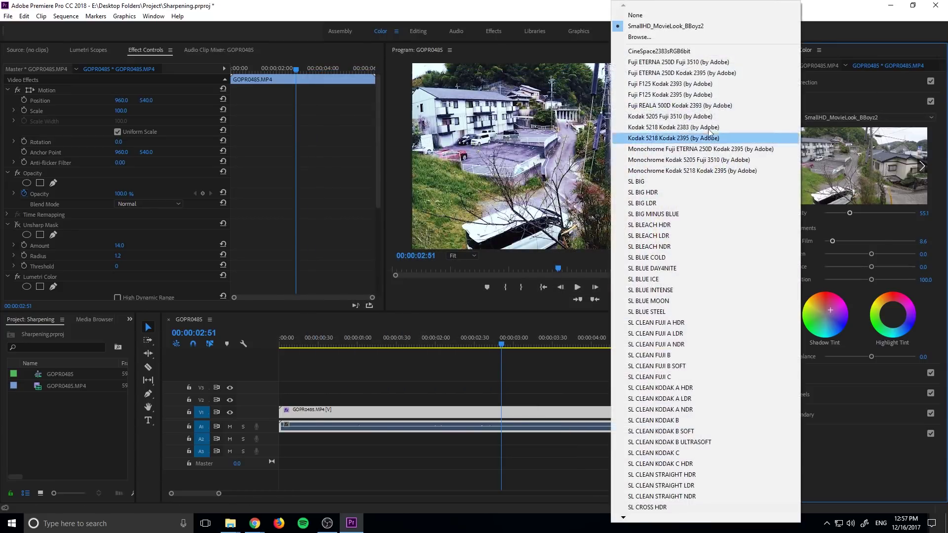
pyautogui.click(697, 35)
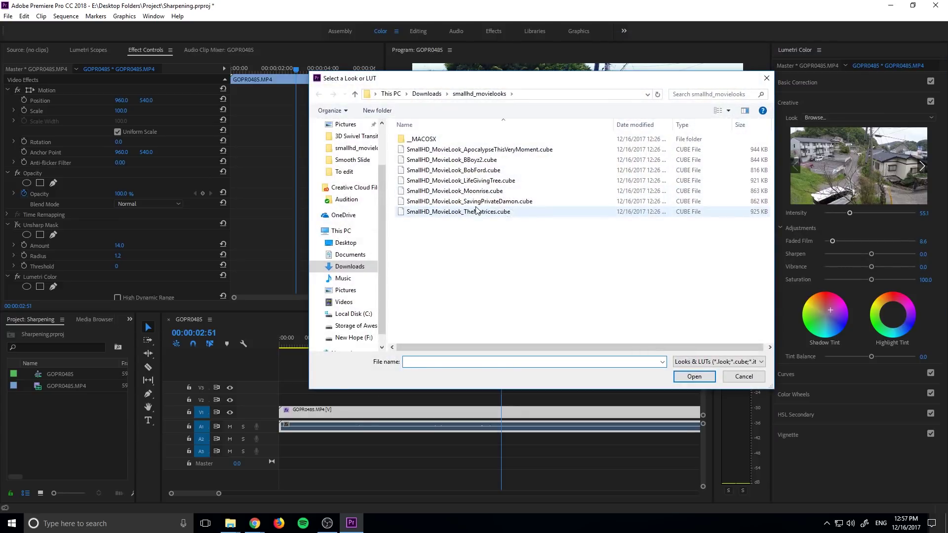
pyautogui.click(464, 201)
pyautogui.click(688, 376)
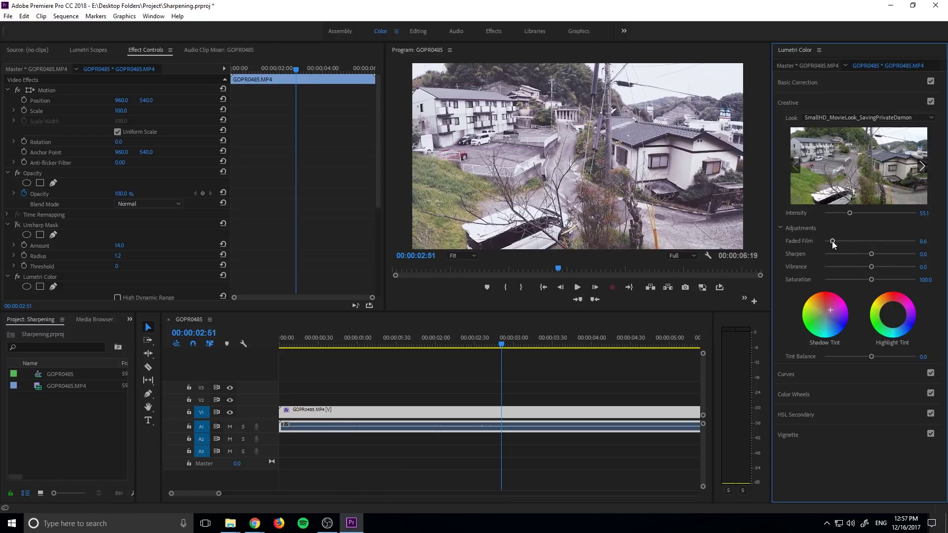
# - Set Faded Film to 1.6 and Intensity to 103.8, then scrub from 00:00:03:02 to review
pyautogui.moveTo(832, 242); pyautogui.dragTo(871, 214)
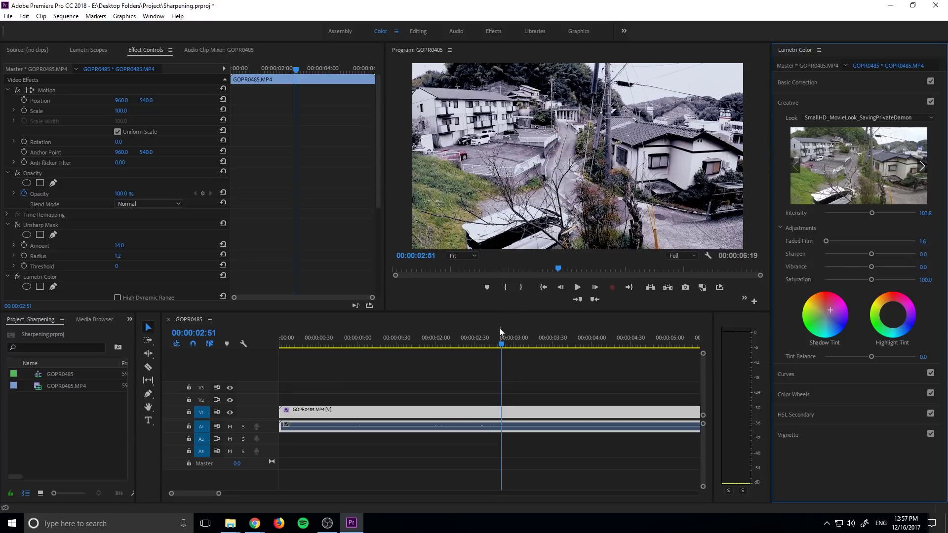
pyautogui.click(517, 345)
pyautogui.moveTo(518, 344); pyautogui.dragTo(437, 325)
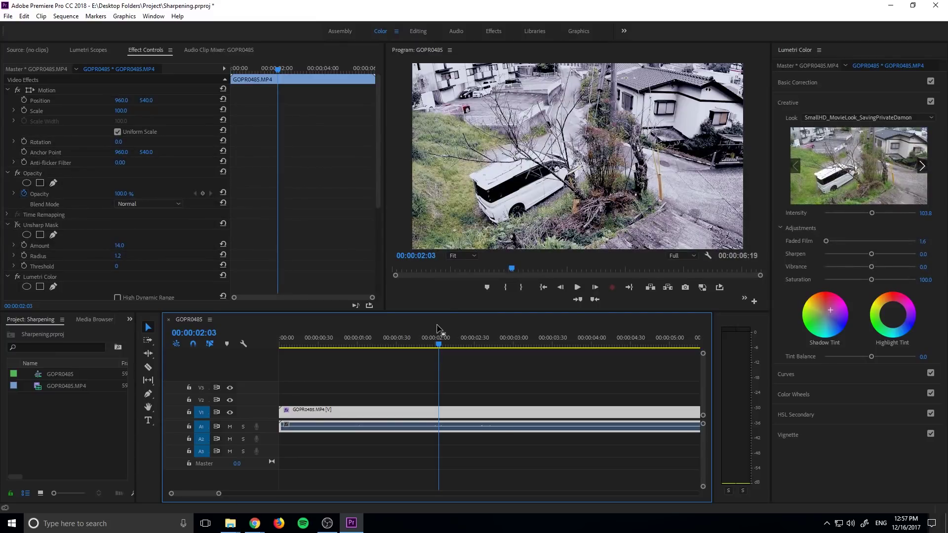
pyautogui.click(867, 82)
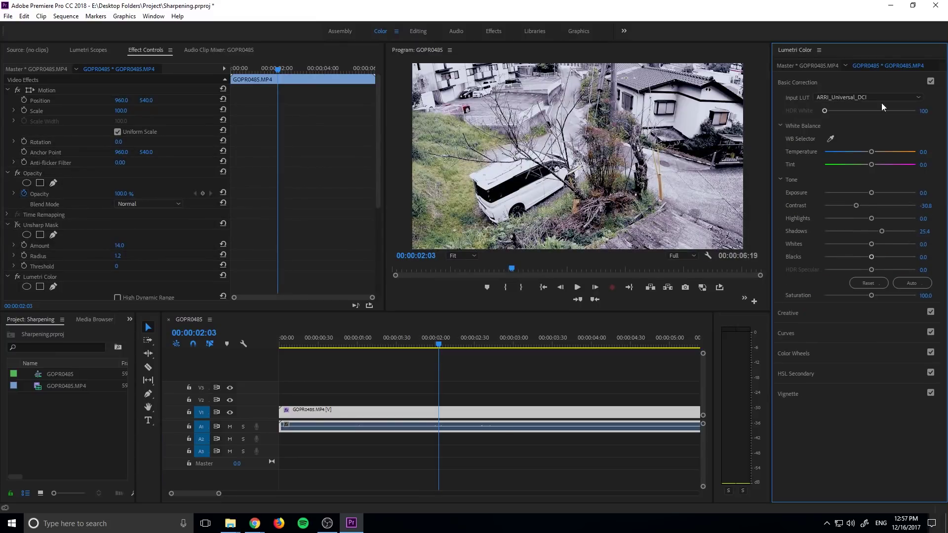
pyautogui.click(812, 320)
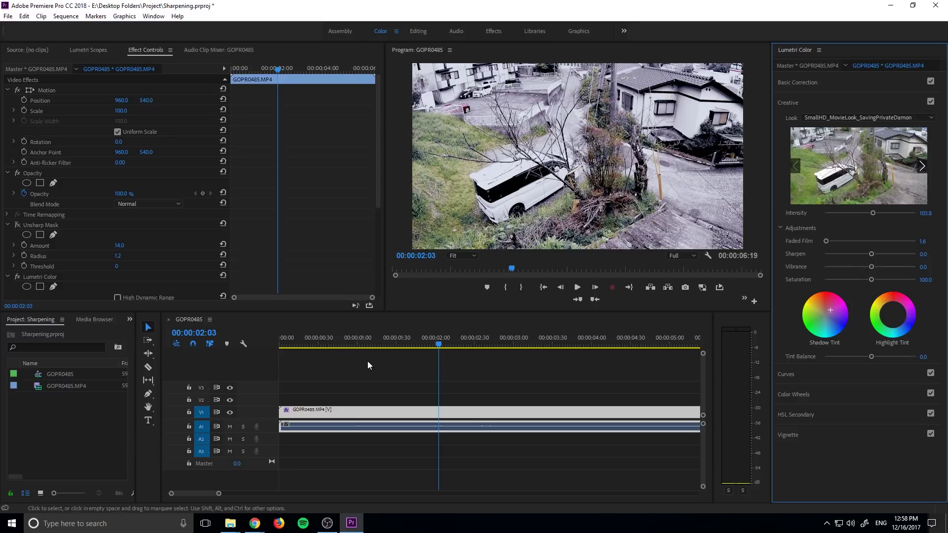
pyautogui.click(327, 523)
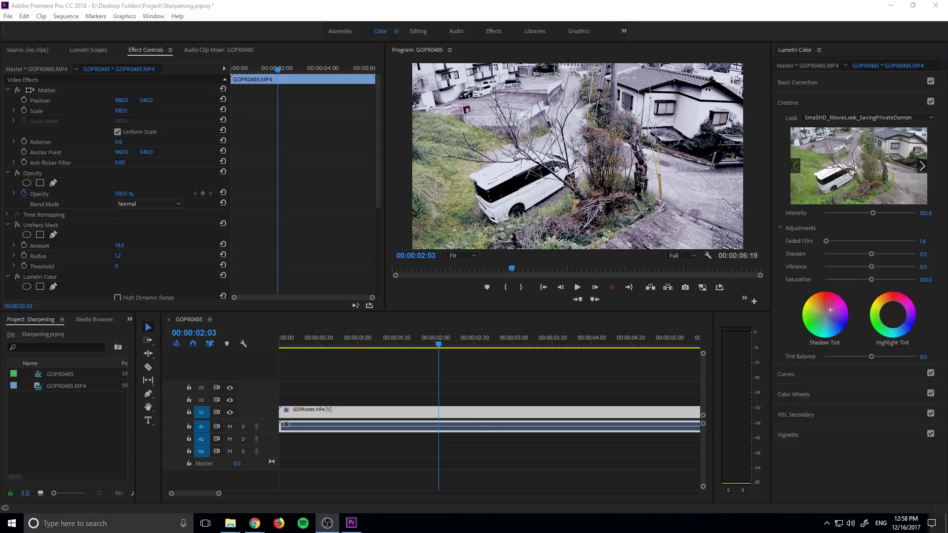